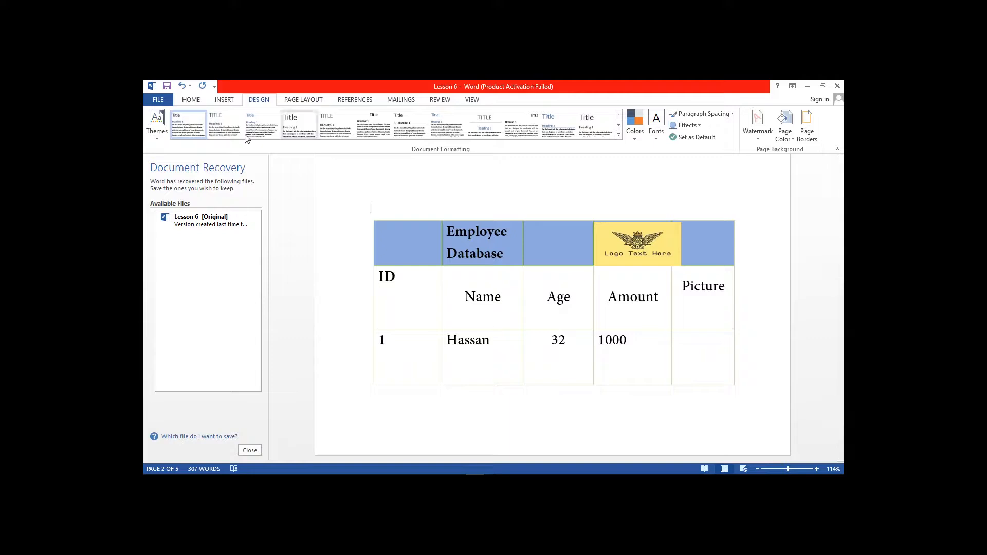
- Start inserting a picture and browse the Documents, Downloads, Music, Xogta (E:) and Pictures locations for an image
{"action": "left_click", "coordinate": [223, 100]}
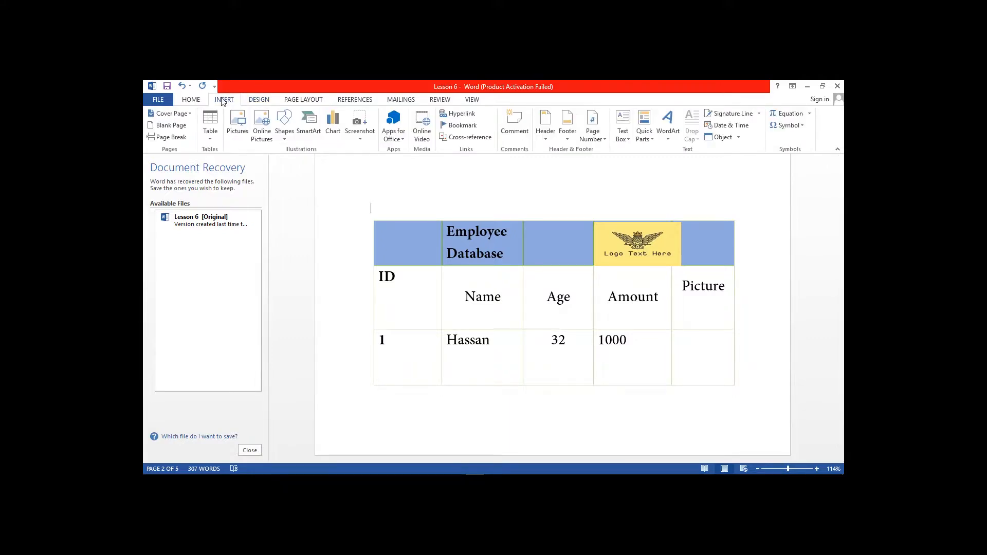
{"action": "left_click", "coordinate": [240, 132]}
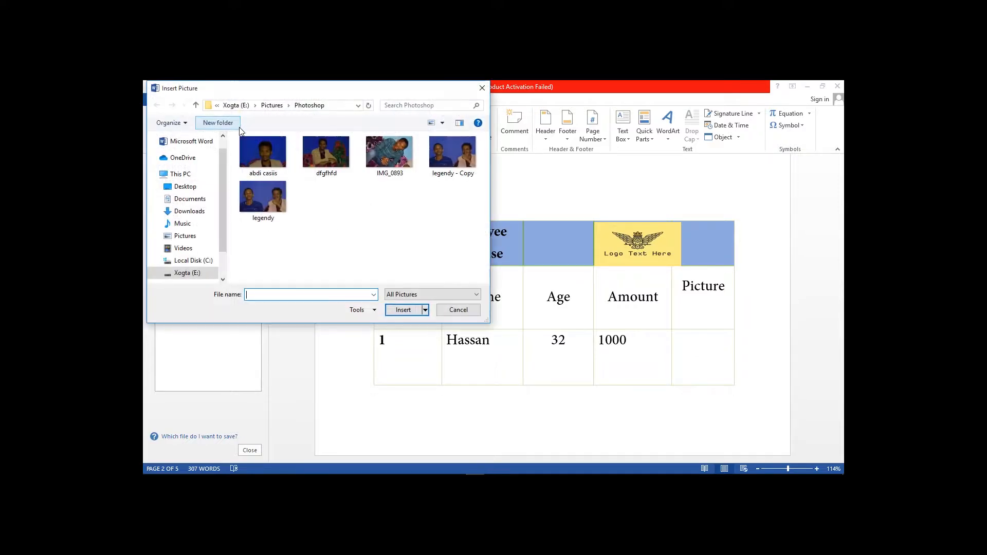
{"action": "left_click", "coordinate": [190, 200]}
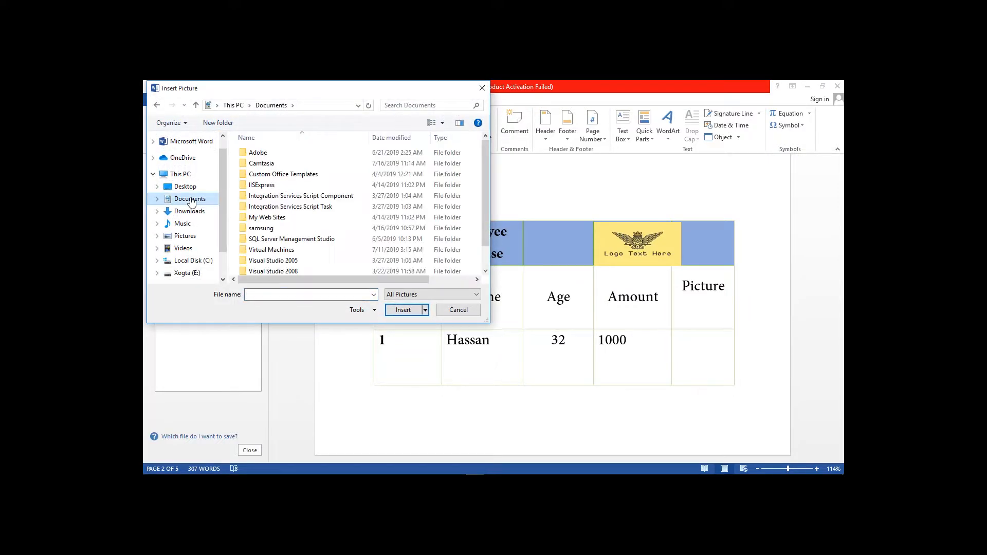
{"action": "left_click", "coordinate": [190, 211]}
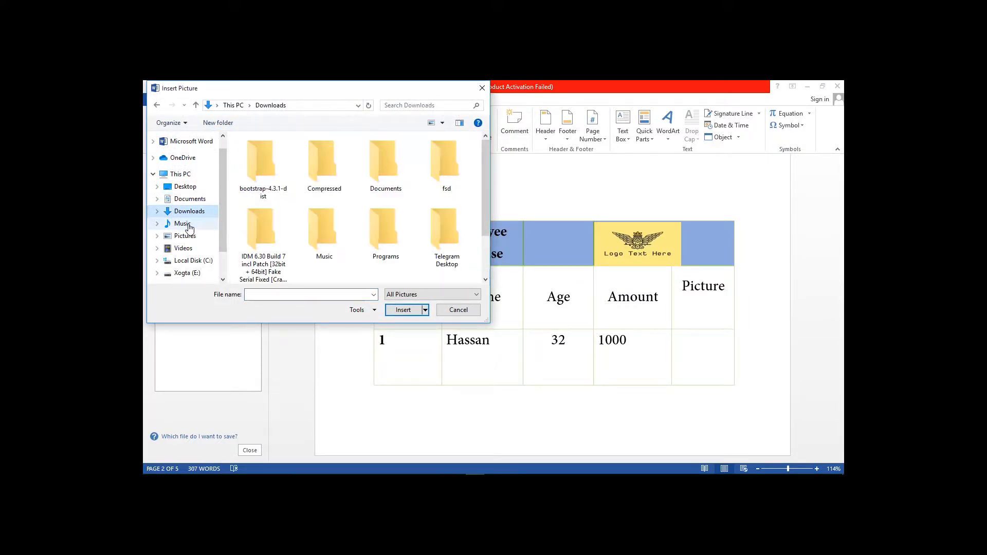
{"action": "left_click", "coordinate": [186, 224]}
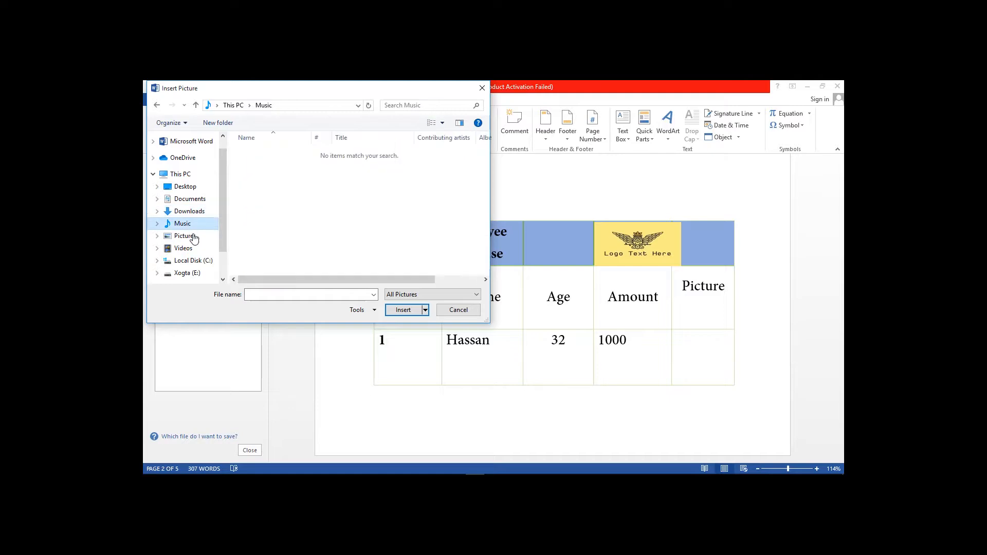
{"action": "left_click", "coordinate": [189, 272]}
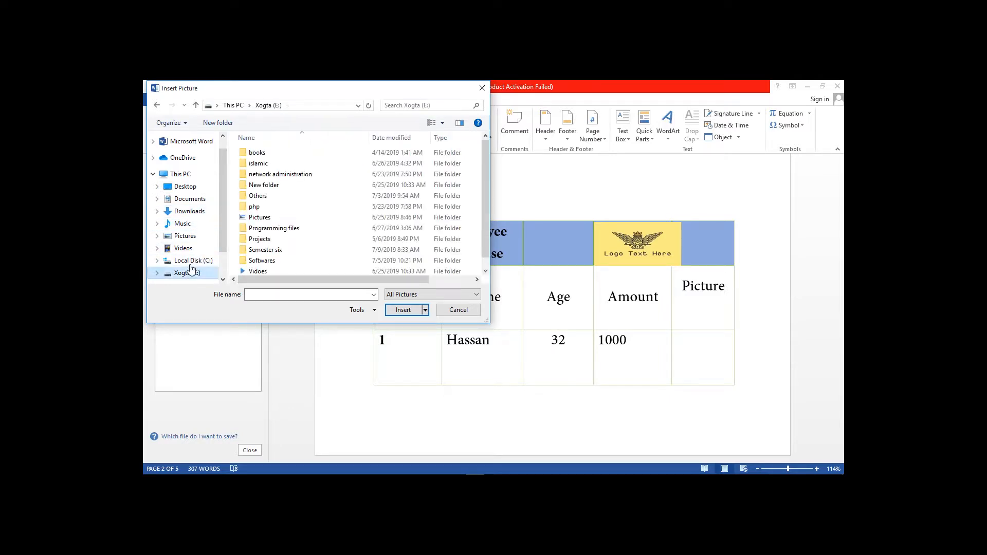
{"action": "left_click", "coordinate": [189, 236]}
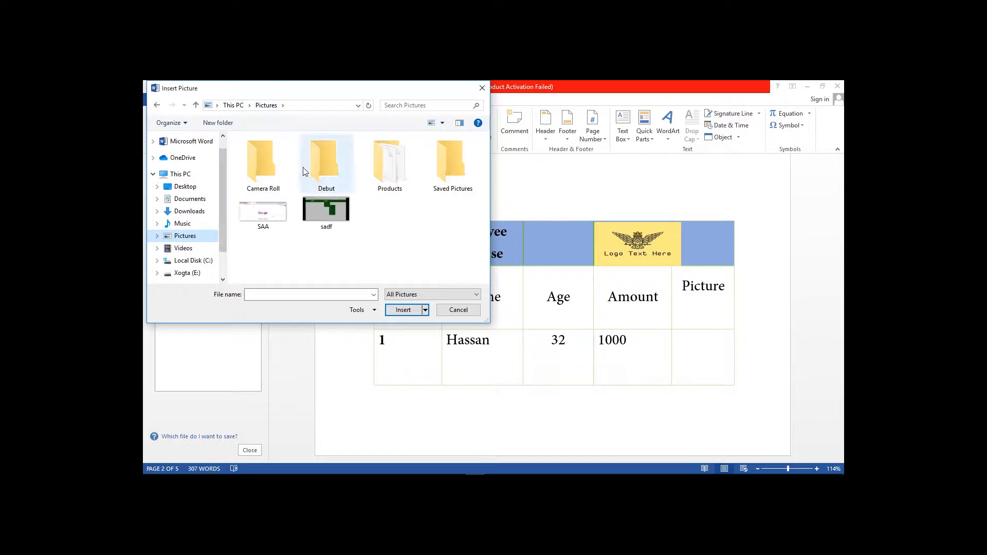
- Insert the first portrait photo from the Pictures > Photoshop folder on the Xogta (E:) drive above the employee table
{"action": "left_click", "coordinate": [188, 272]}
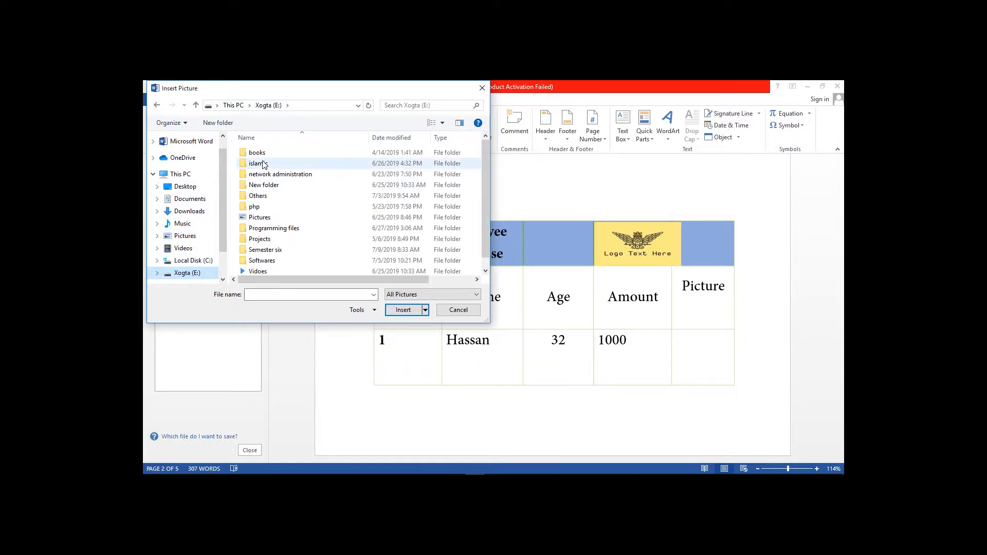
{"action": "left_click", "coordinate": [261, 221]}
{"action": "double_click", "coordinate": [260, 221]}
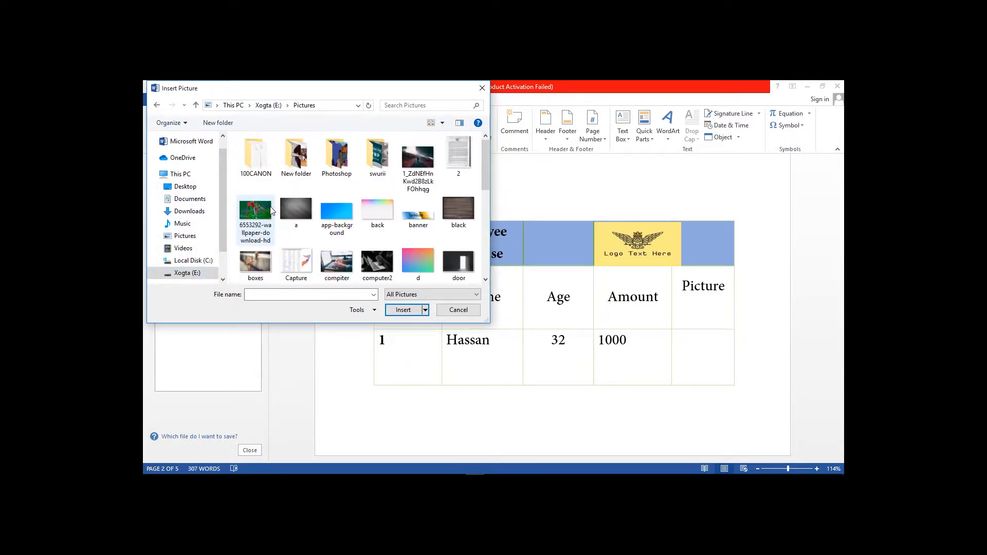
{"action": "double_click", "coordinate": [309, 169]}
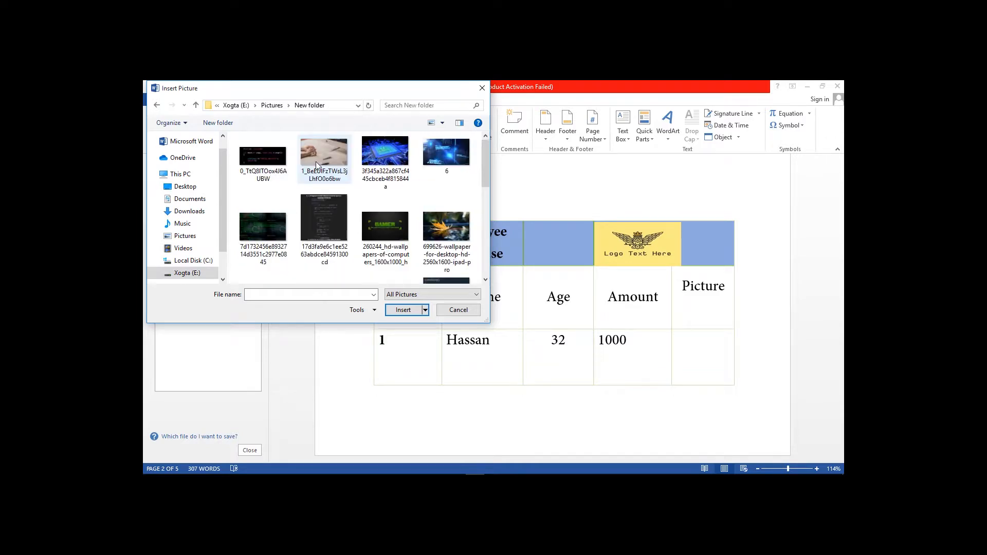
{"action": "left_click", "coordinate": [195, 106]}
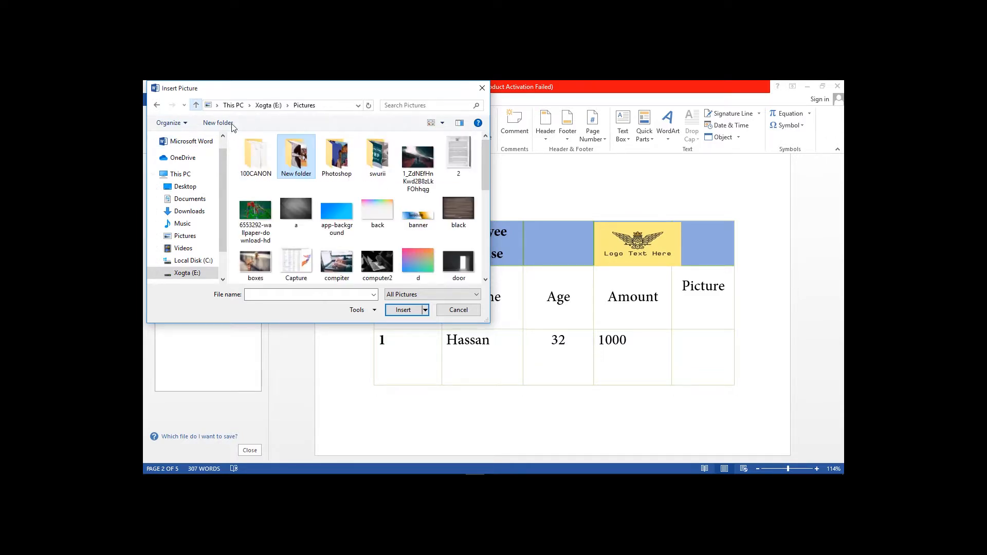
{"action": "double_click", "coordinate": [354, 158]}
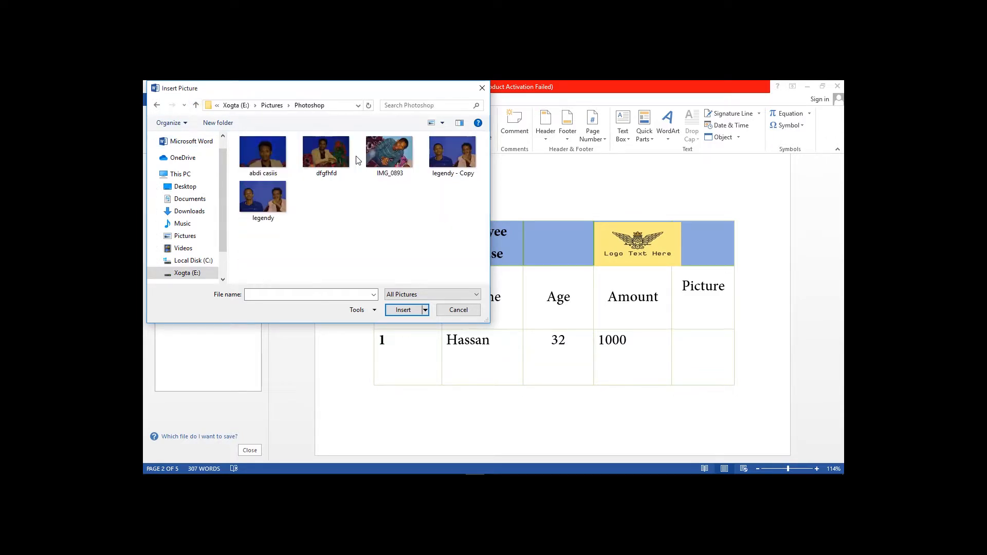
{"action": "left_click", "coordinate": [262, 153]}
{"action": "left_click", "coordinate": [403, 310]}
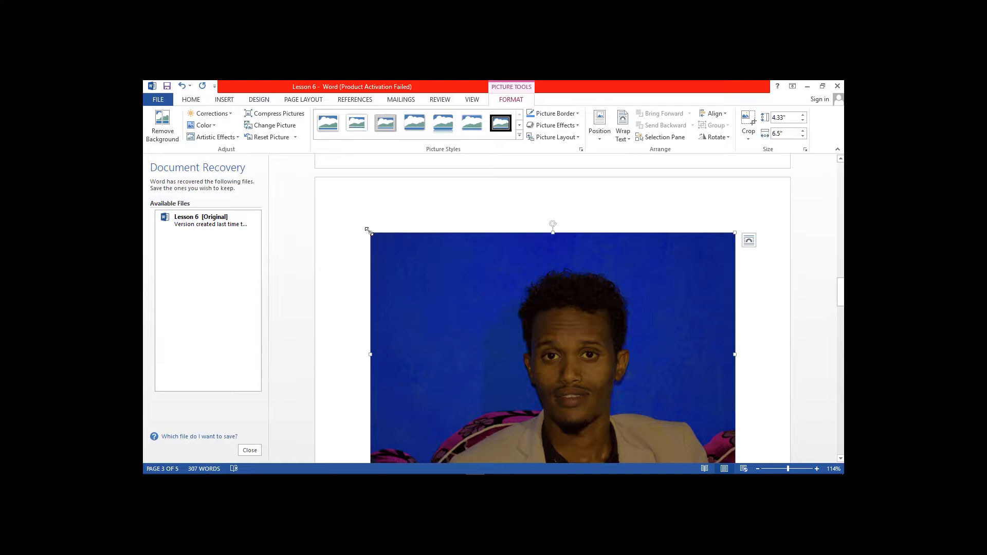
- Scale the inserted portrait down proportionally to about 0.93 by 1.39 inches
{"action": "scroll", "coordinate": [419, 273], "scroll_direction": "down", "scroll_amount": 3}
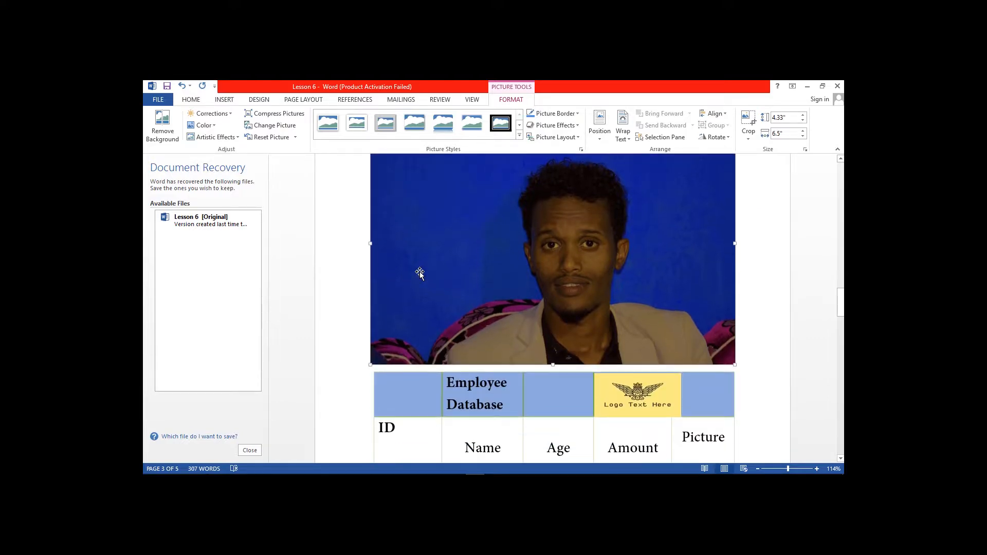
{"action": "scroll", "coordinate": [420, 274], "scroll_direction": "up", "scroll_amount": 1}
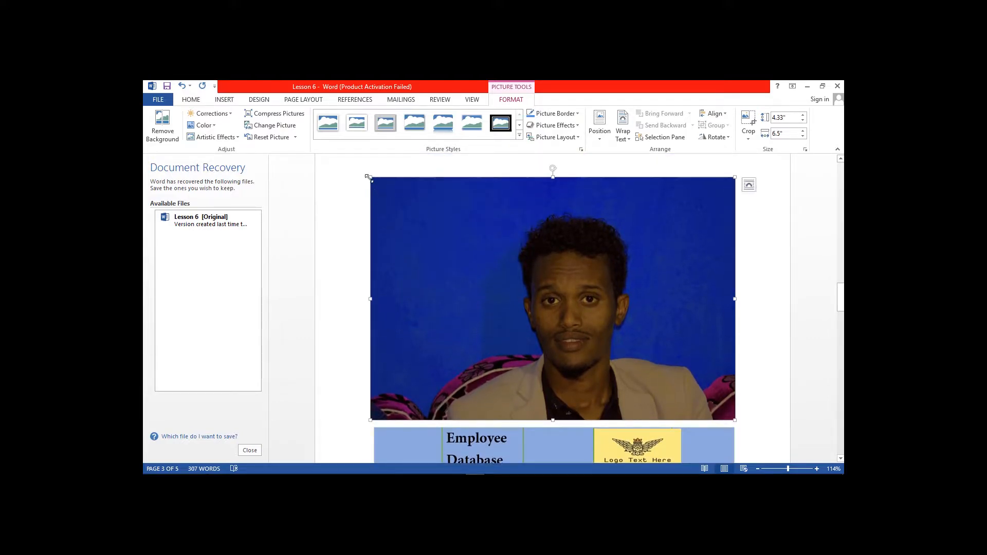
{"action": "left_click_drag", "start_coordinate": [368, 178], "coordinate": [622, 362]}
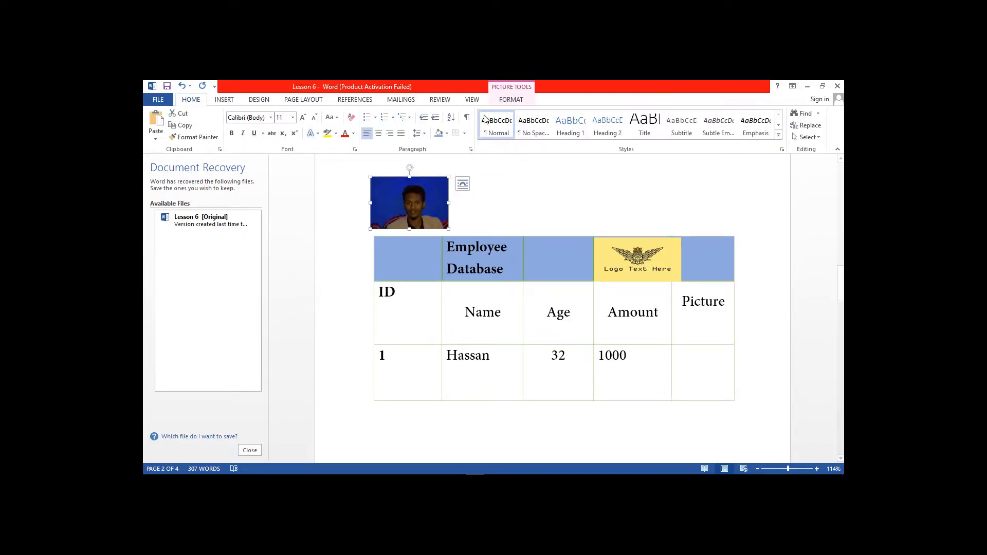
- Position the portrait at the top center with text wrapping, and move it into the empty space below the employee table
{"action": "left_click", "coordinate": [514, 100]}
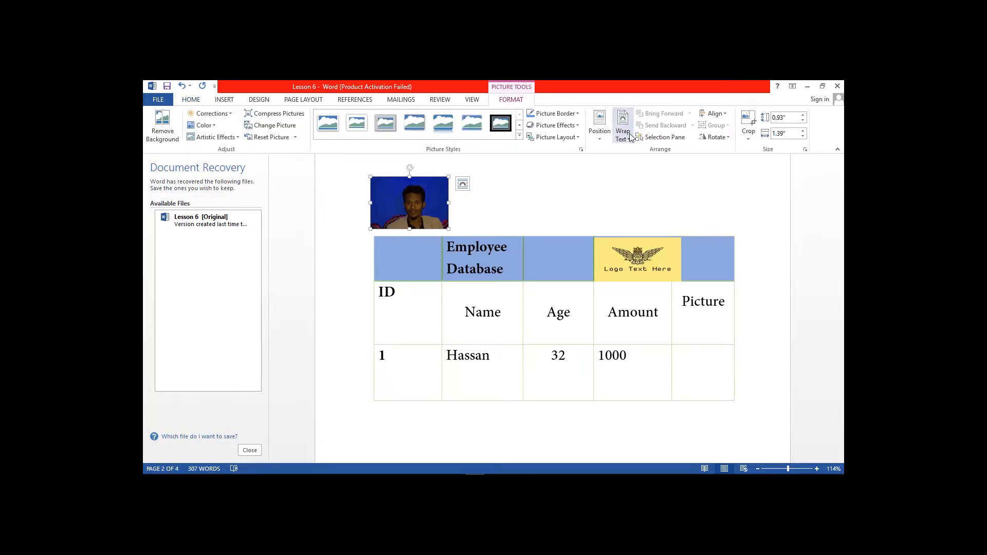
{"action": "left_click", "coordinate": [607, 129]}
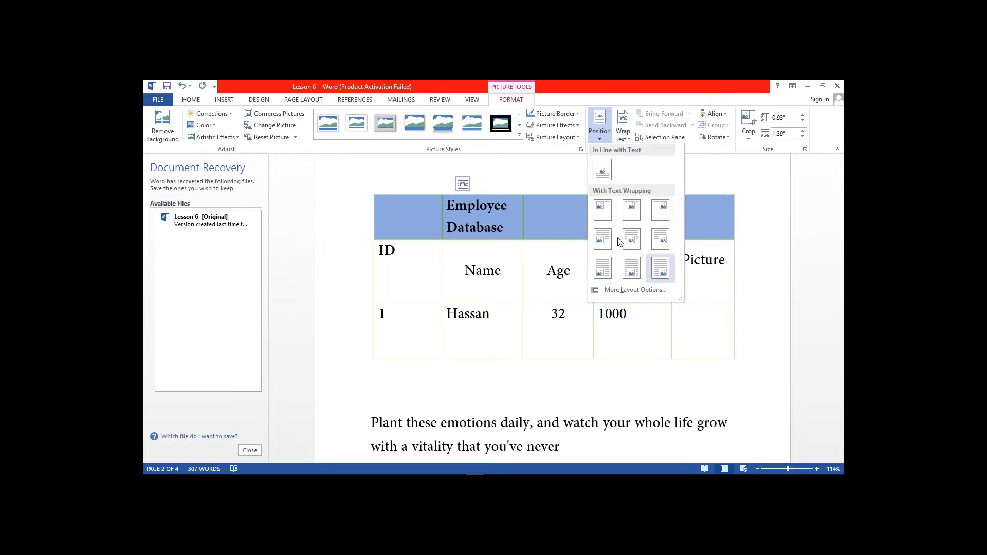
{"action": "left_click", "coordinate": [633, 211]}
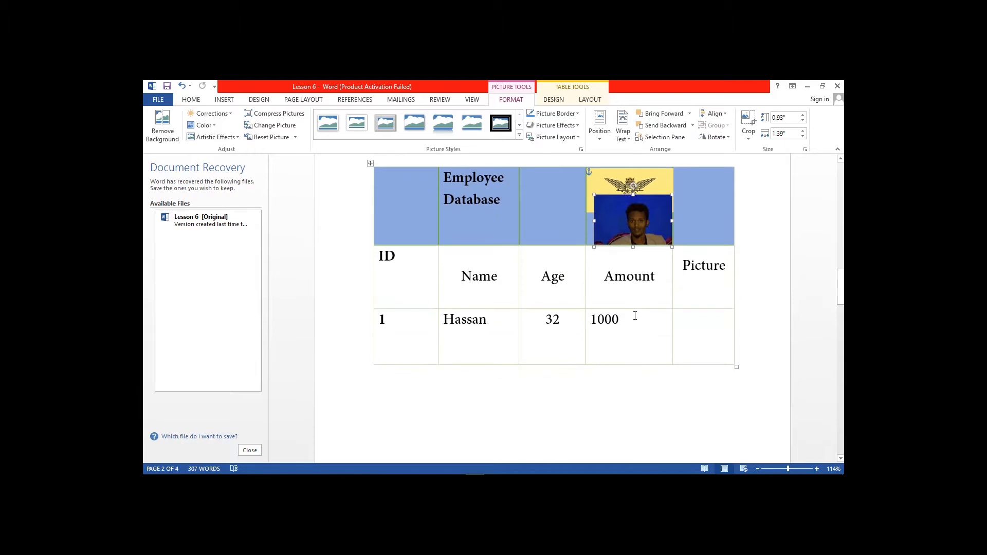
{"action": "left_click_drag", "start_coordinate": [607, 200], "coordinate": [579, 380]}
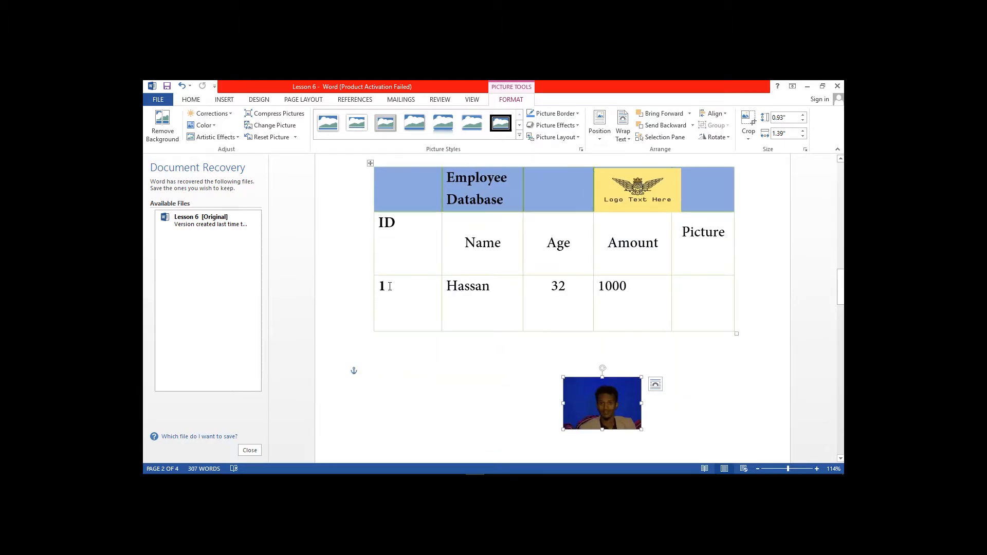
{"action": "left_click", "coordinate": [411, 288]}
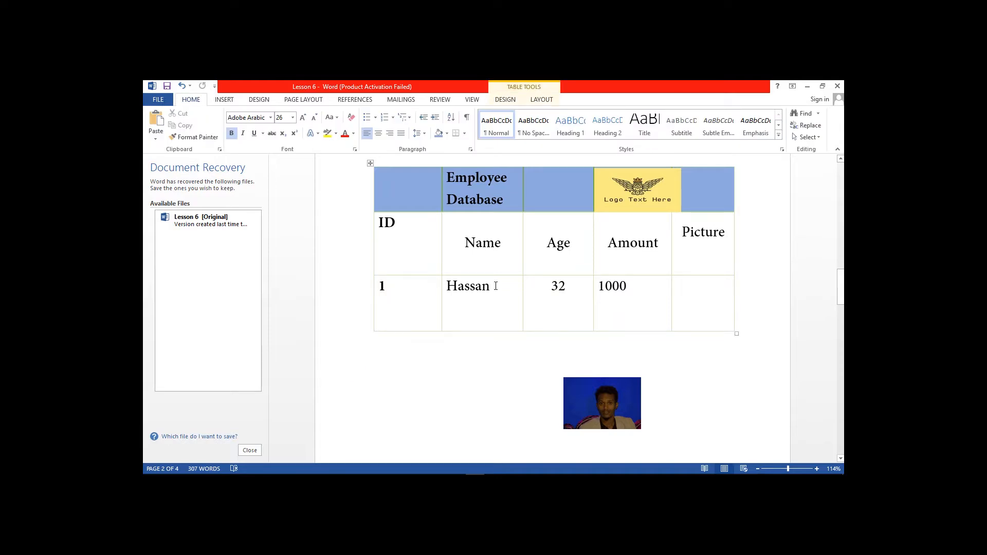
{"action": "left_click", "coordinate": [580, 295]}
{"action": "left_click", "coordinate": [635, 291]}
- Shrink the portrait to about 0.47 by 0.73 inches and place it in the Picture cell of the record with ID 1
{"action": "left_click", "coordinate": [575, 393]}
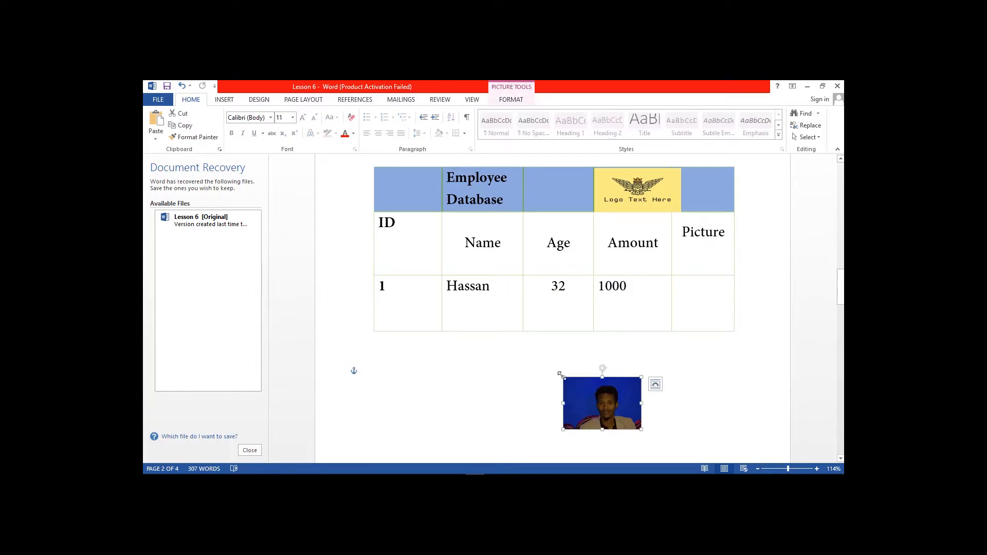
{"action": "left_click_drag", "start_coordinate": [562, 376], "coordinate": [704, 337]}
{"action": "left_click", "coordinate": [732, 187]}
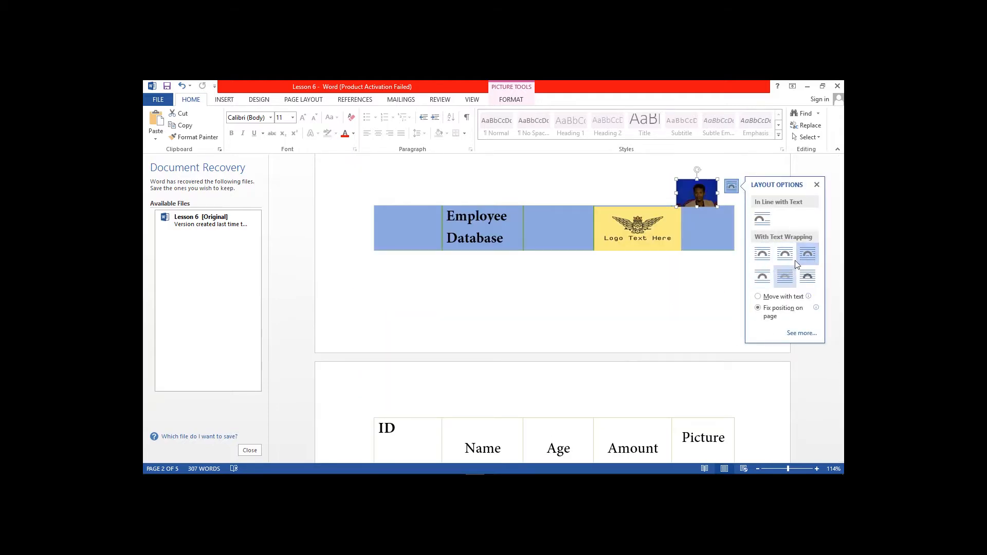
{"action": "left_click", "coordinate": [701, 222]}
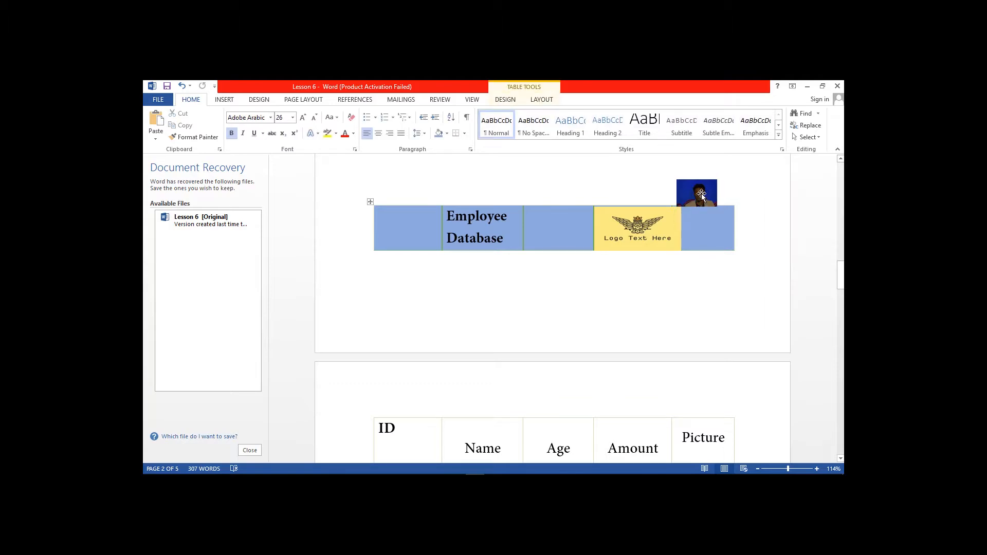
{"action": "mouse_move", "coordinate": [701, 228]}
{"action": "left_mouse_down"}
{"action": "mouse_move", "coordinate": [709, 365]}
{"action": "mouse_move", "coordinate": [711, 170]}
{"action": "mouse_move", "coordinate": [710, 223]}
{"action": "left_mouse_up"}
{"action": "left_click", "coordinate": [691, 330]}
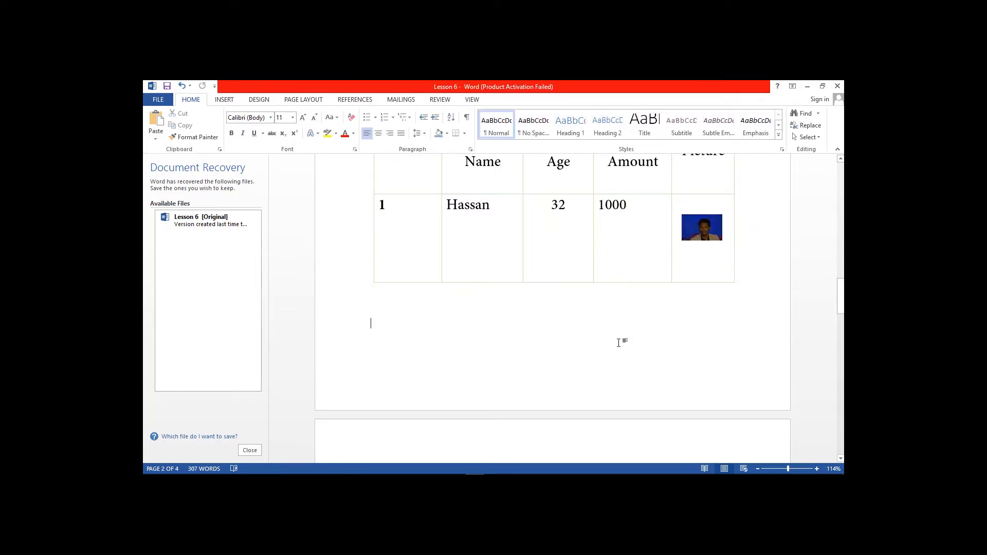
- Move the portrait slightly higher within its Picture cell in the row with ID 1
{"action": "scroll", "coordinate": [618, 342], "scroll_direction": "up", "scroll_amount": 1}
{"action": "scroll", "coordinate": [618, 343], "scroll_direction": "up", "scroll_amount": 1}
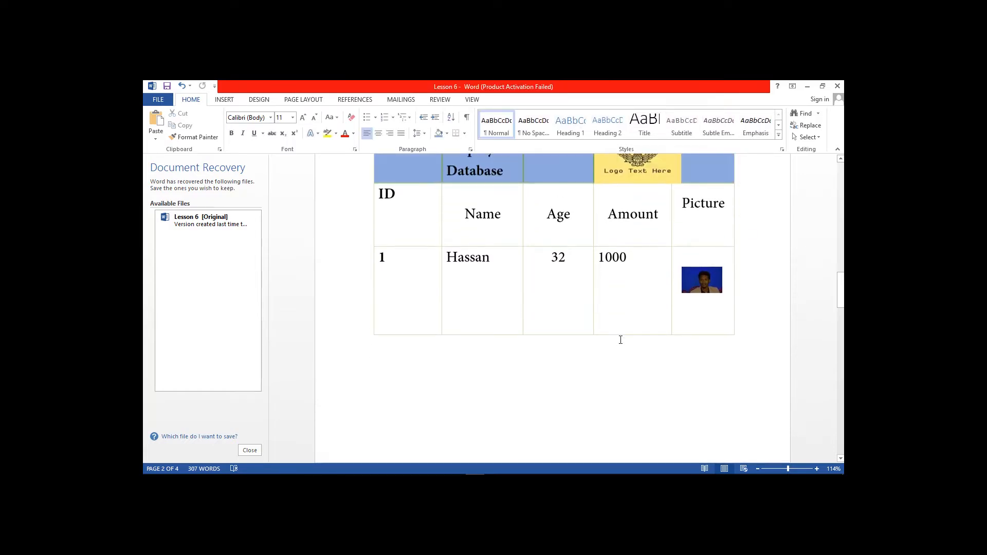
{"action": "left_click", "coordinate": [704, 284]}
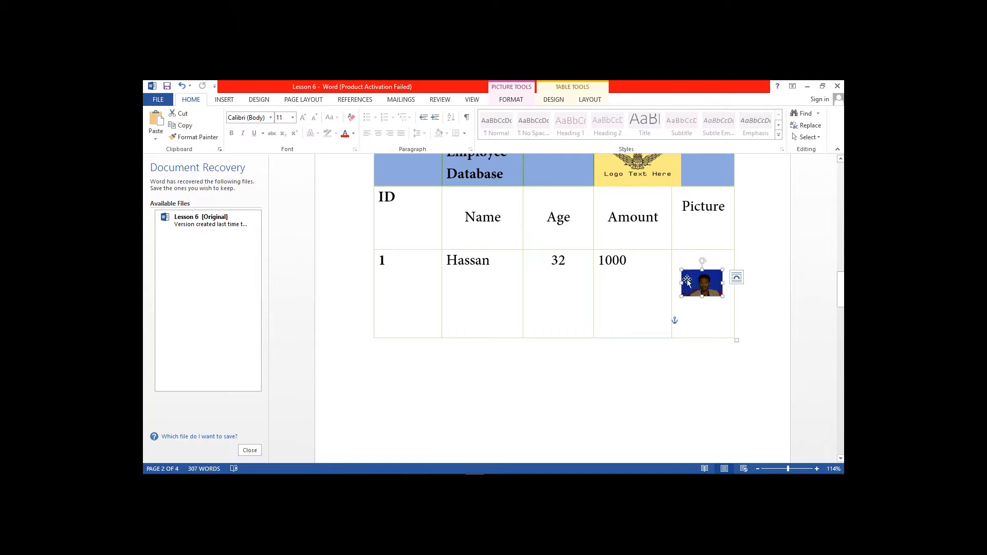
{"action": "left_click_drag", "start_coordinate": [697, 282], "coordinate": [699, 267]}
{"action": "left_click", "coordinate": [768, 273]}
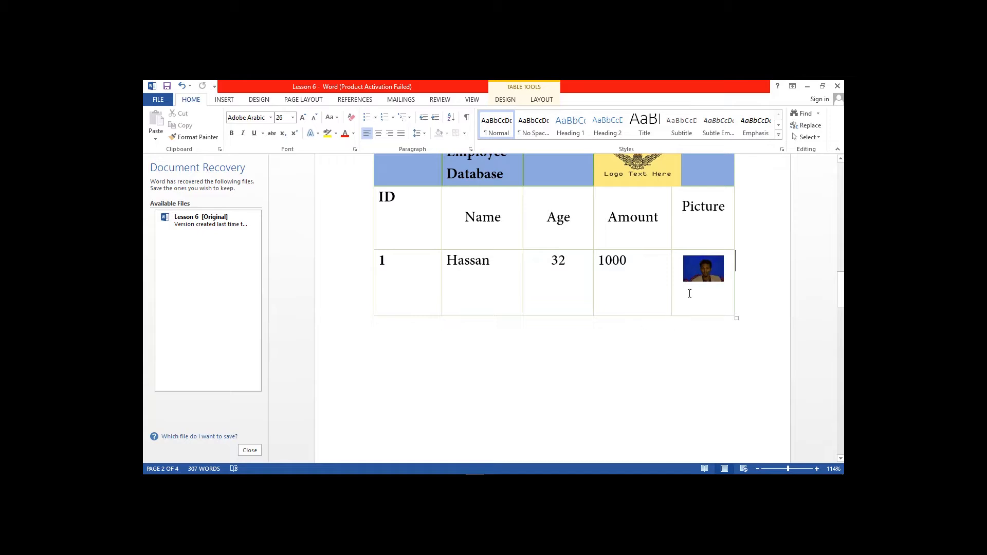
- Apply the black beveled oval picture style to the portrait in the Picture cell and increase its height until it is roughly circular
{"action": "left_click", "coordinate": [701, 269]}
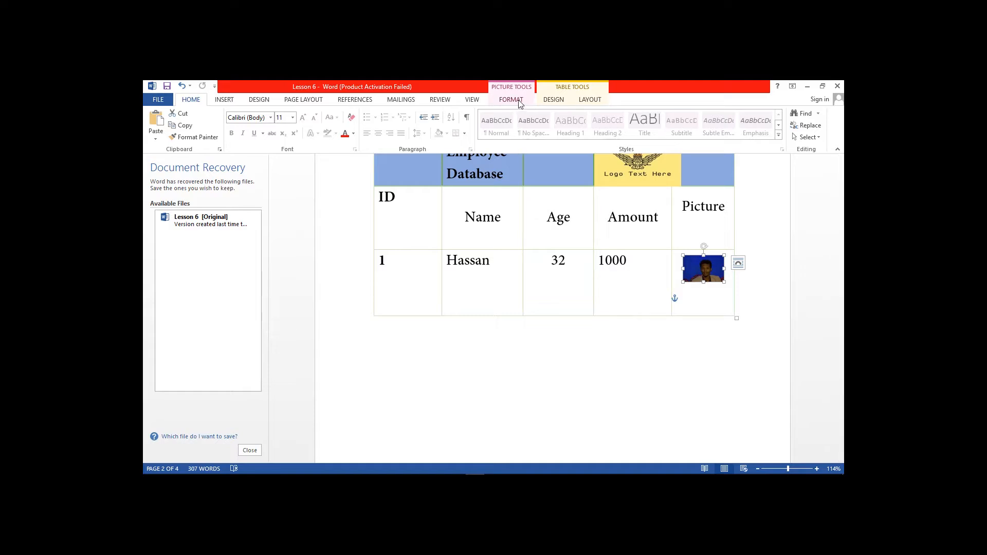
{"action": "left_click", "coordinate": [549, 102]}
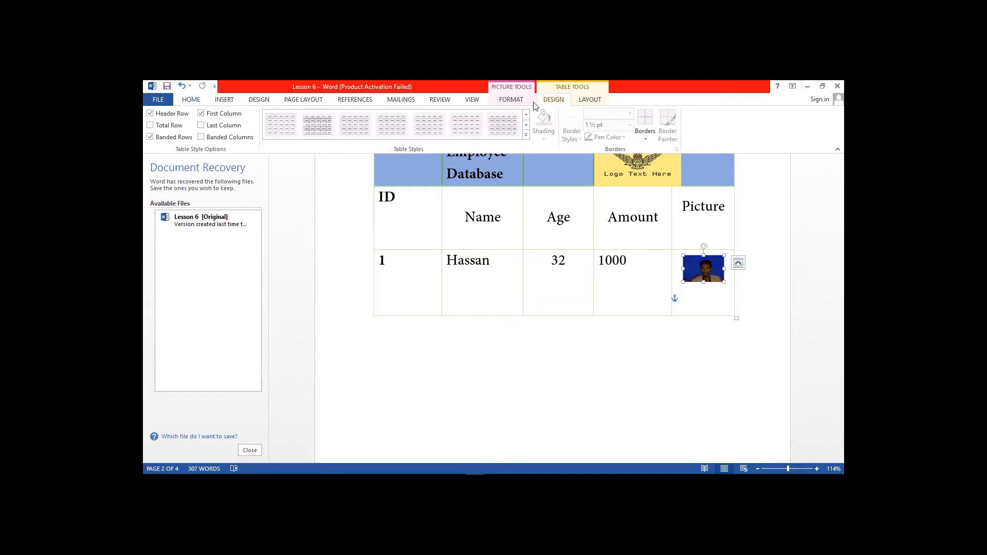
{"action": "left_click", "coordinate": [510, 101]}
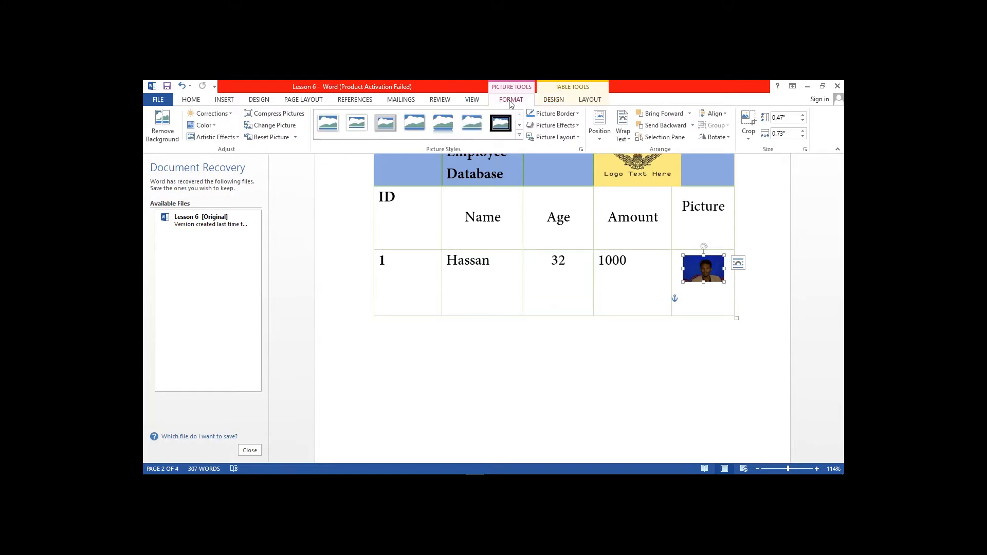
{"action": "left_click", "coordinate": [470, 125]}
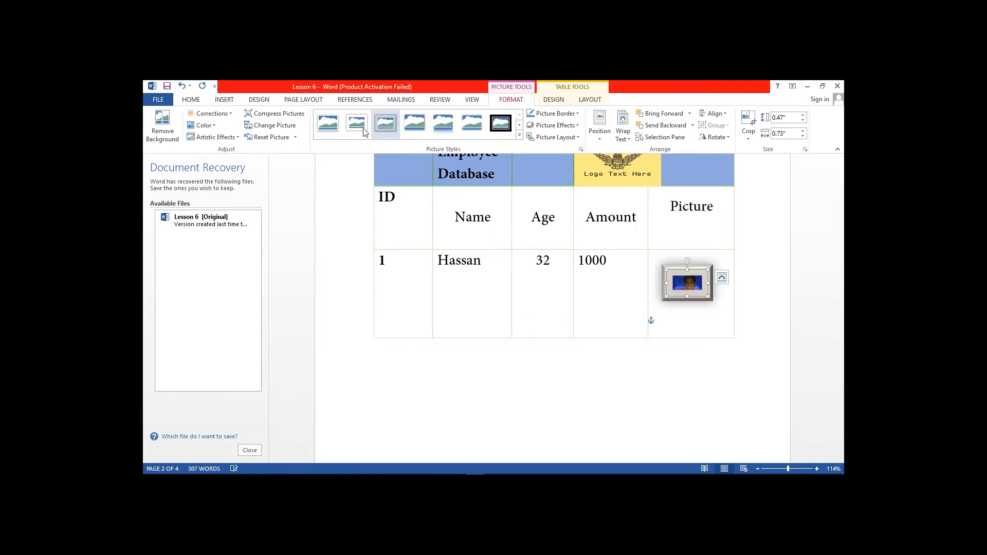
{"action": "left_click", "coordinate": [519, 135]}
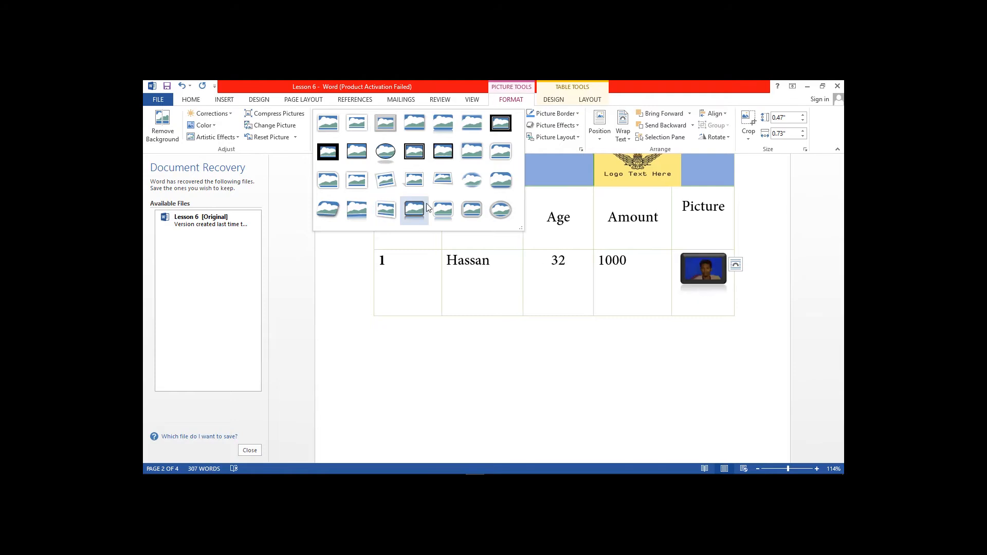
{"action": "left_click", "coordinate": [386, 151]}
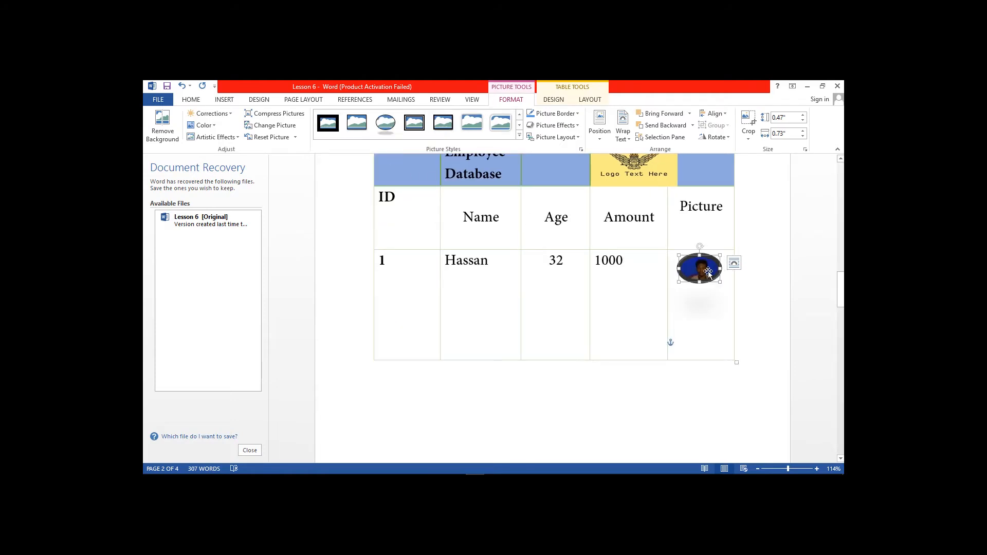
{"action": "left_click_drag", "start_coordinate": [700, 283], "coordinate": [708, 297]}
{"action": "left_click", "coordinate": [750, 282]}
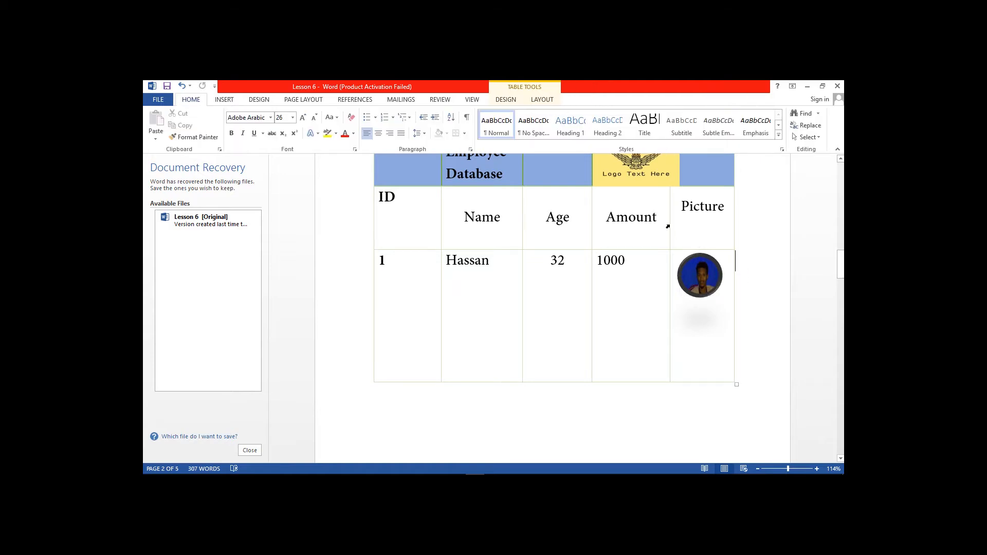
- Apply the second preset in the first row of Parallel 3-D rotations to the portrait in the Picture cell
{"action": "left_click", "coordinate": [690, 279]}
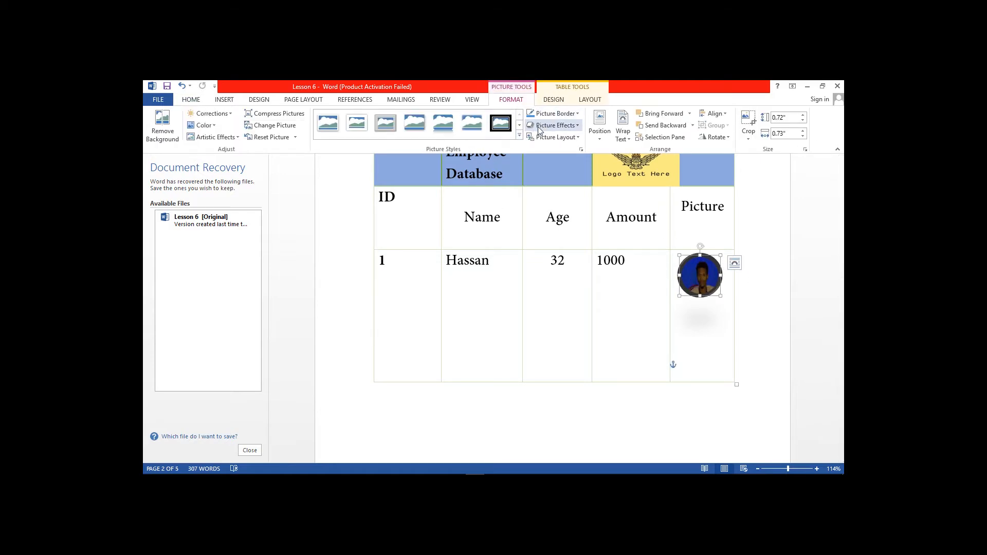
{"action": "left_click", "coordinate": [575, 129]}
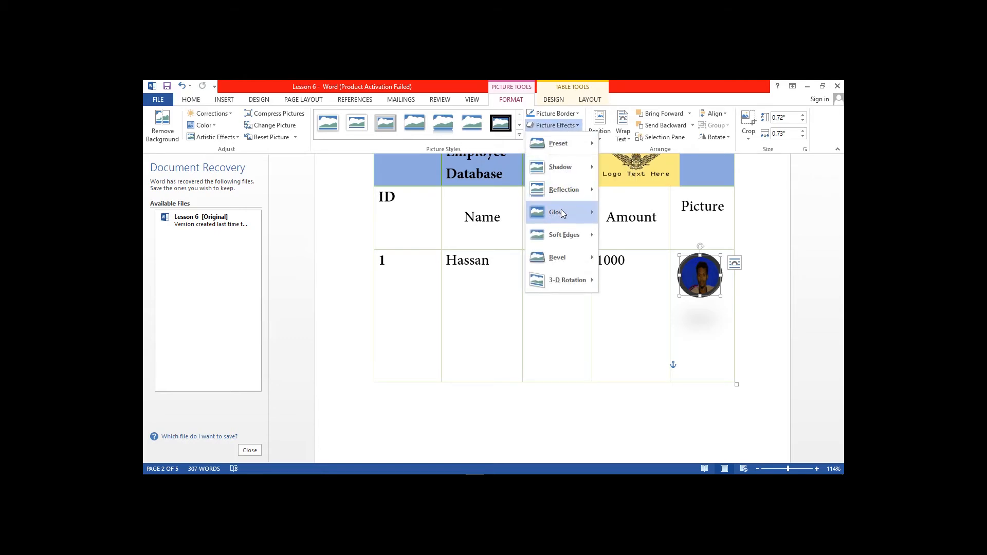
{"action": "mouse_move", "coordinate": [563, 218]}
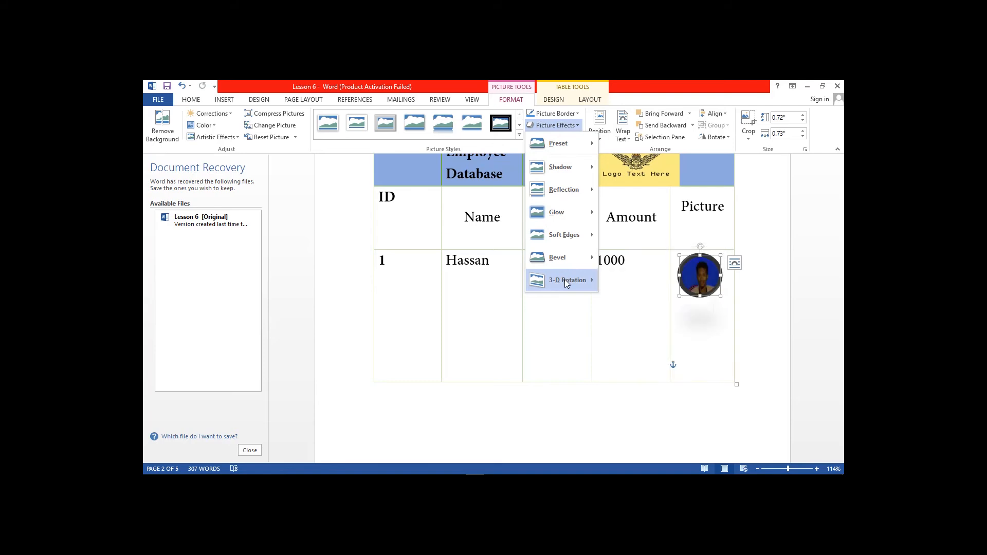
{"action": "mouse_move", "coordinate": [564, 281]}
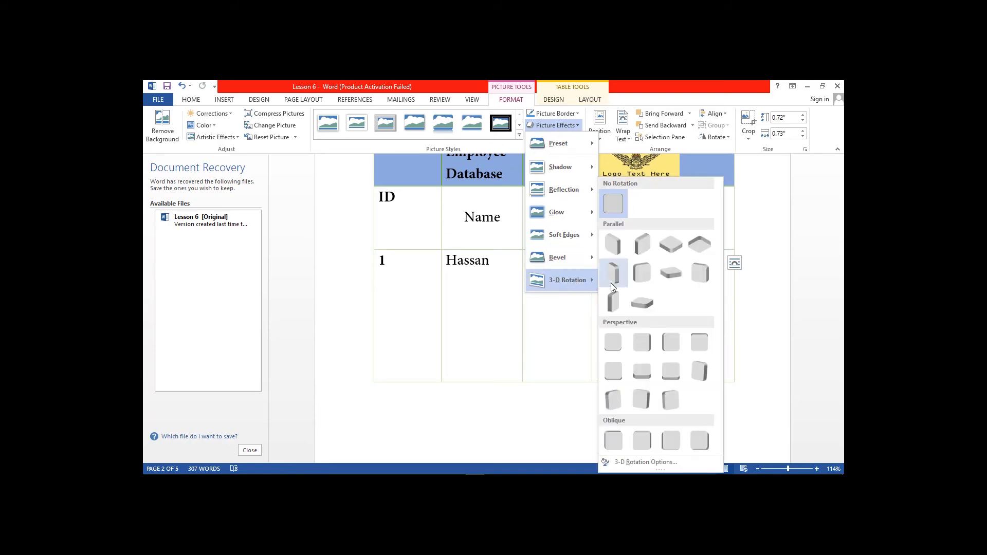
{"action": "left_click", "coordinate": [643, 244]}
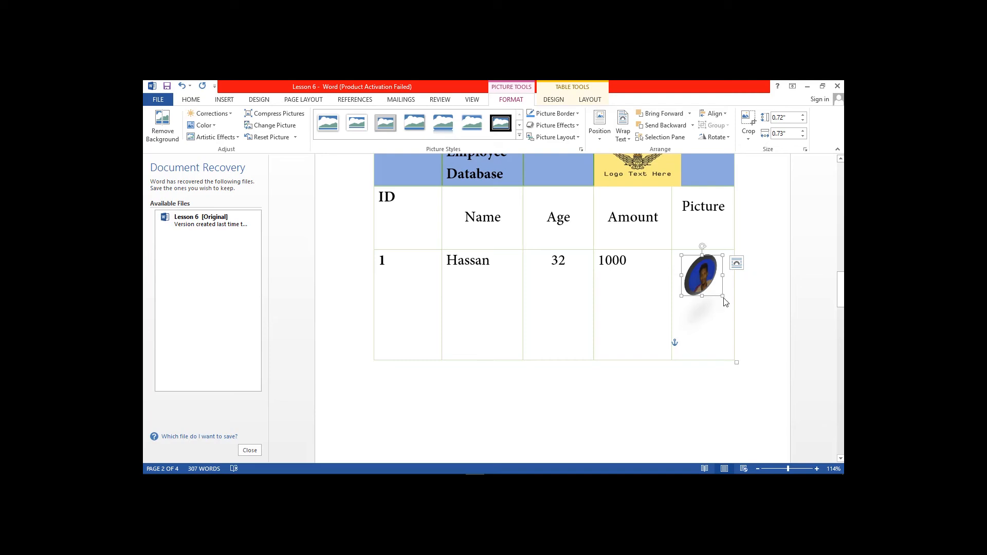
{"action": "left_click", "coordinate": [273, 125]}
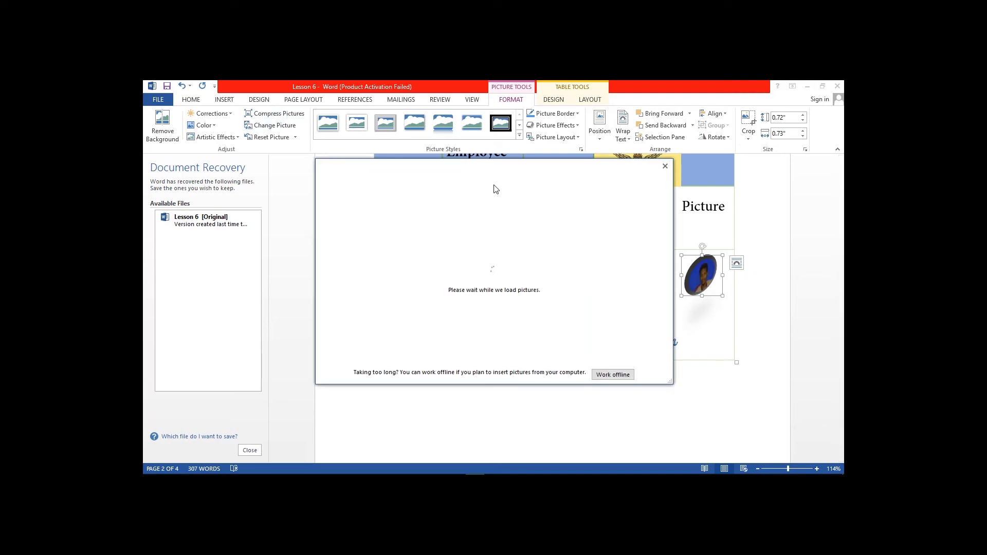
{"action": "left_click", "coordinate": [436, 225]}
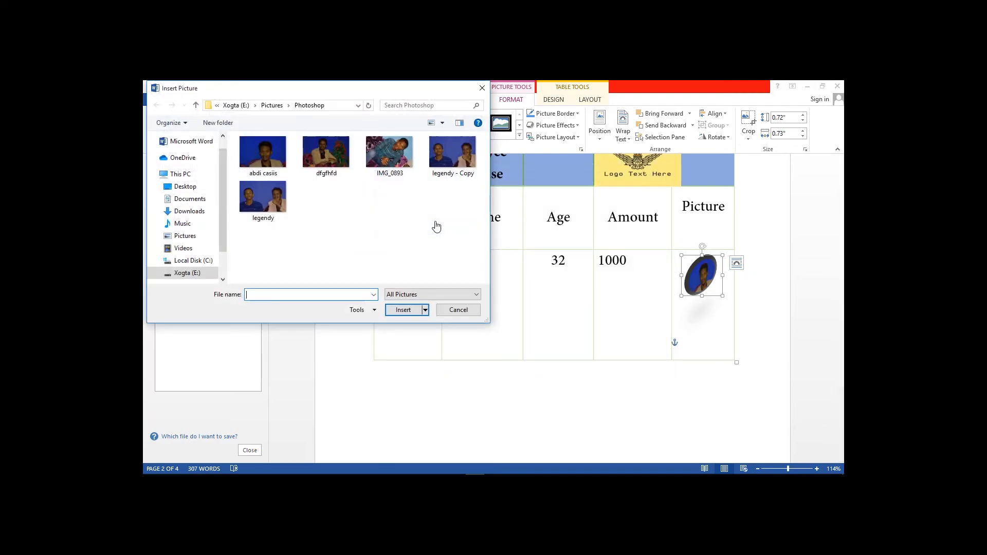
{"action": "left_click", "coordinate": [459, 310]}
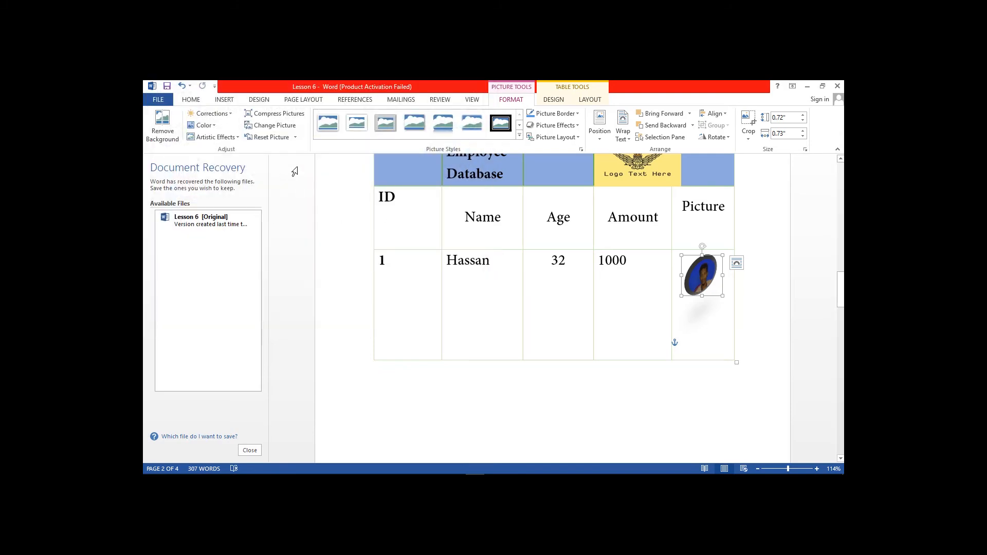
- Reset the portrait's formatting with Reset Picture and deselect it by placing the cursor below the employee table
{"action": "left_click", "coordinate": [271, 137]}
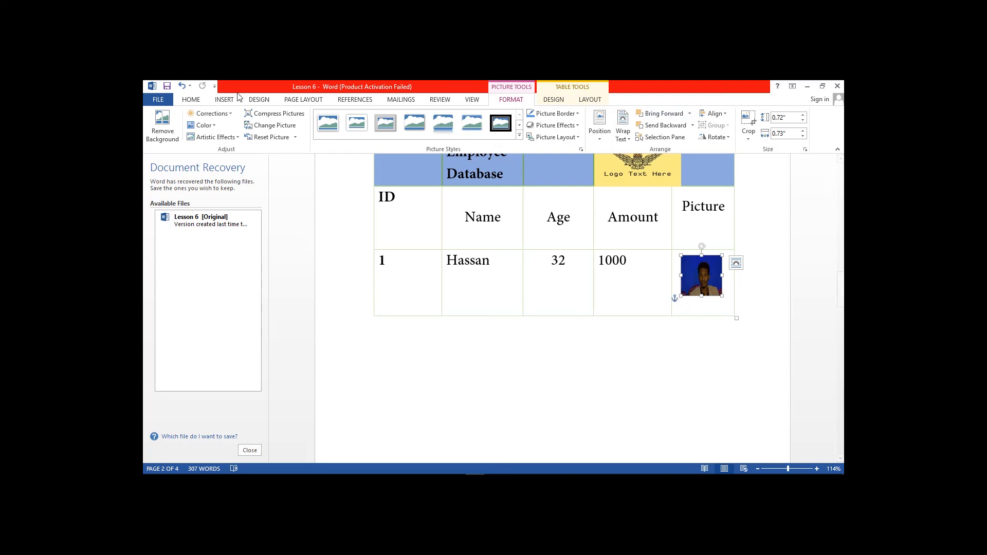
{"action": "left_click", "coordinate": [575, 408]}
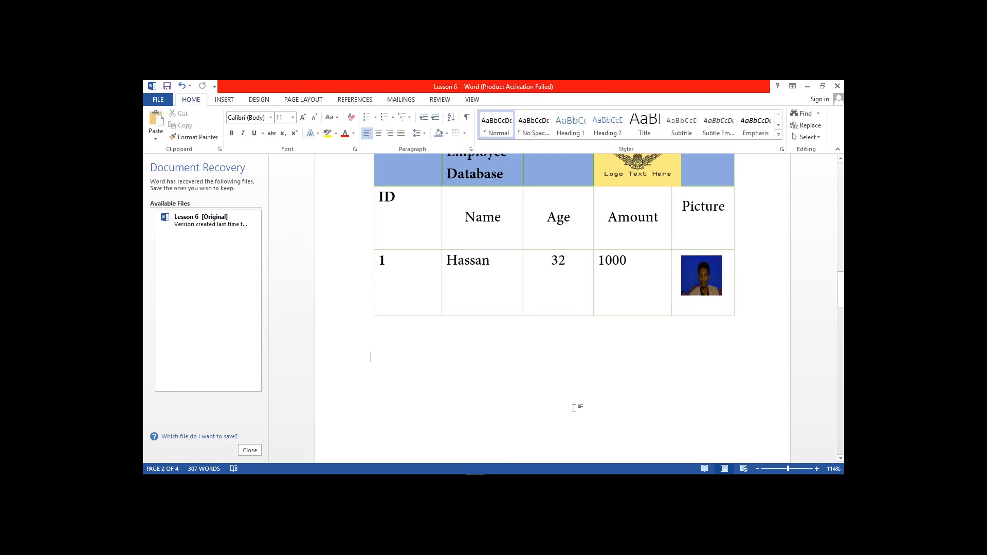